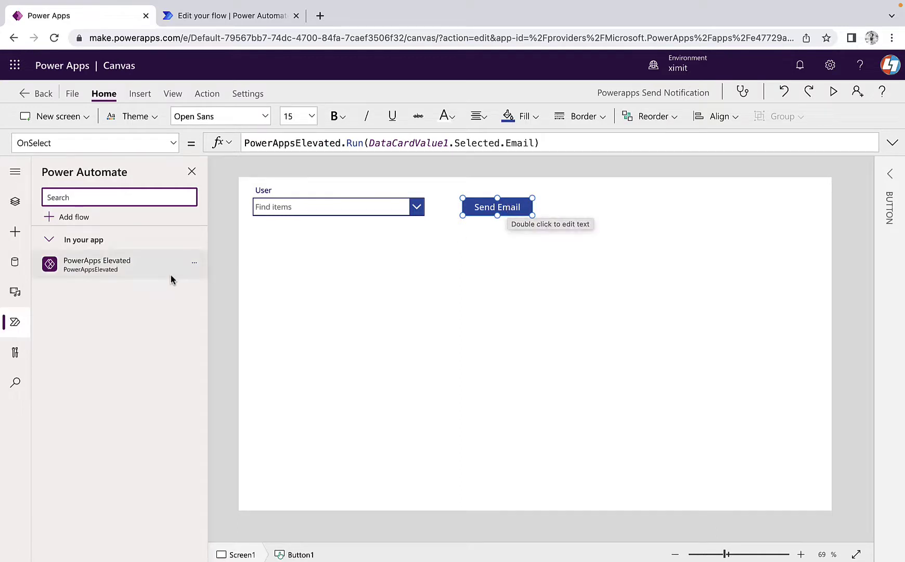
Step: Inspect the PowerApps Elevated flow's PowerApps (V2) trigger Email input and its Send an email (V2) fields
mouse_move(120, 268)
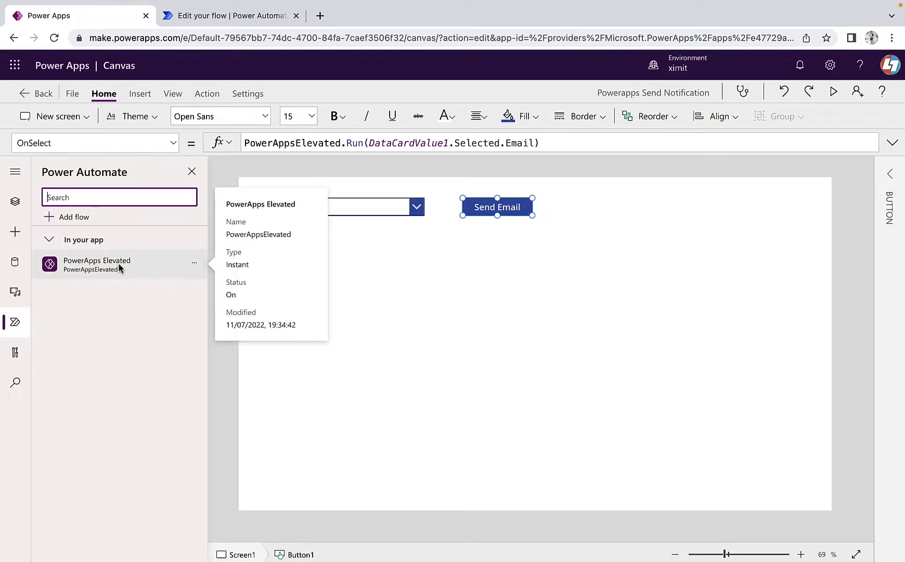
click(249, 18)
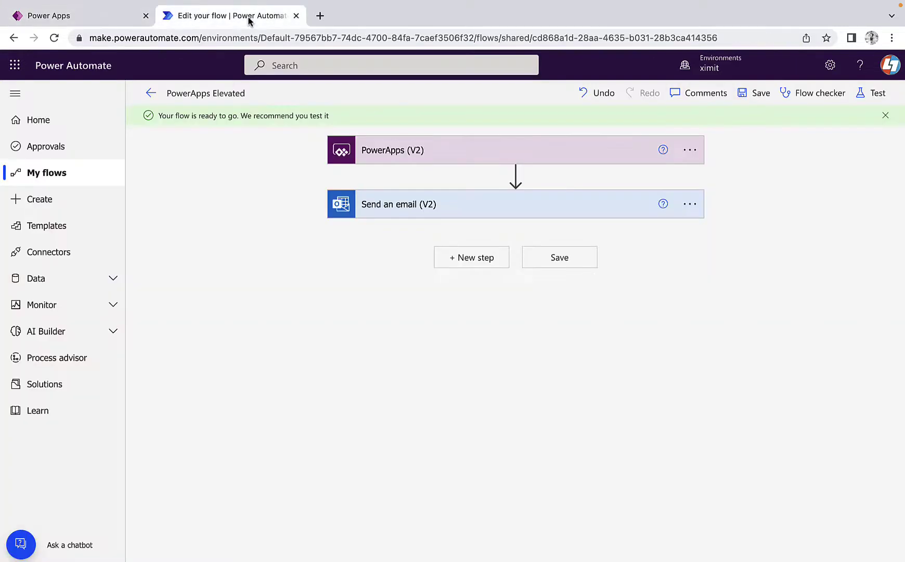
click(452, 155)
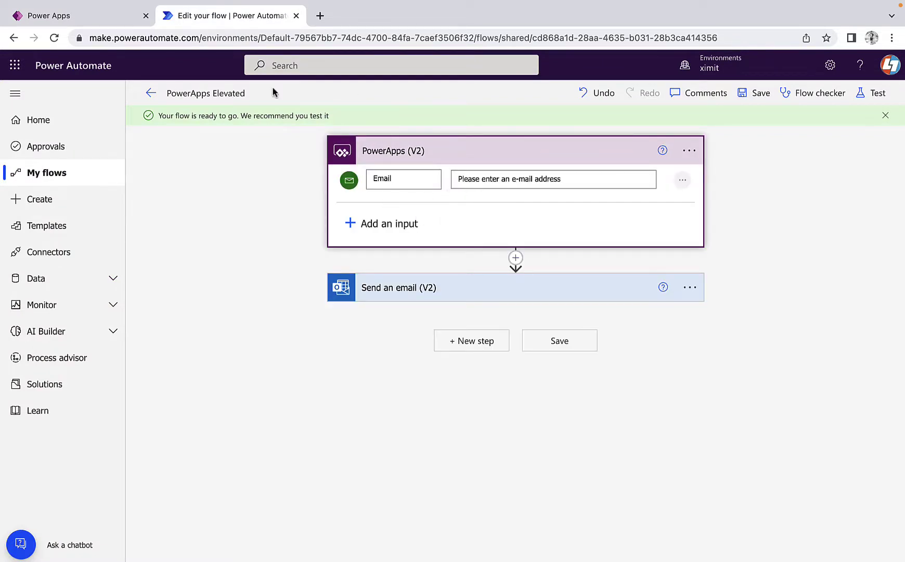
click(118, 18)
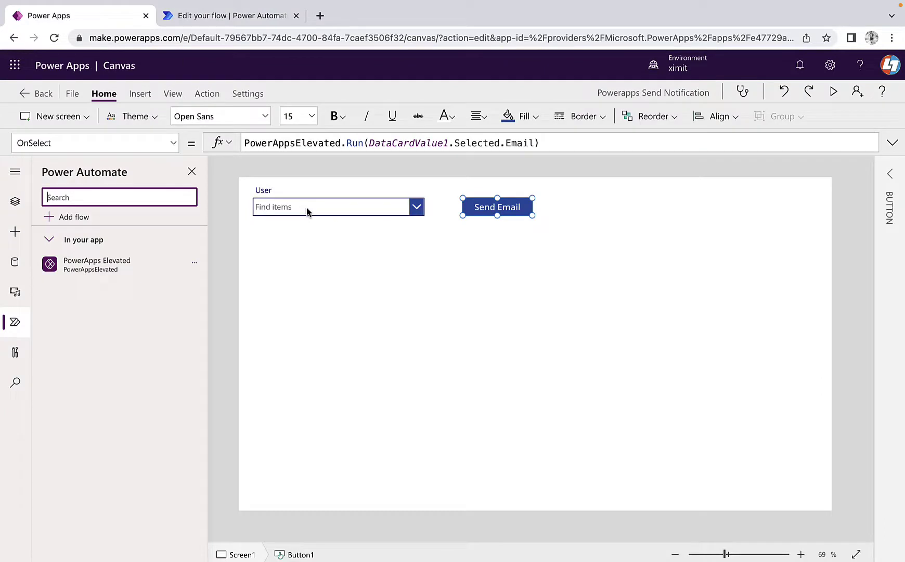
click(224, 17)
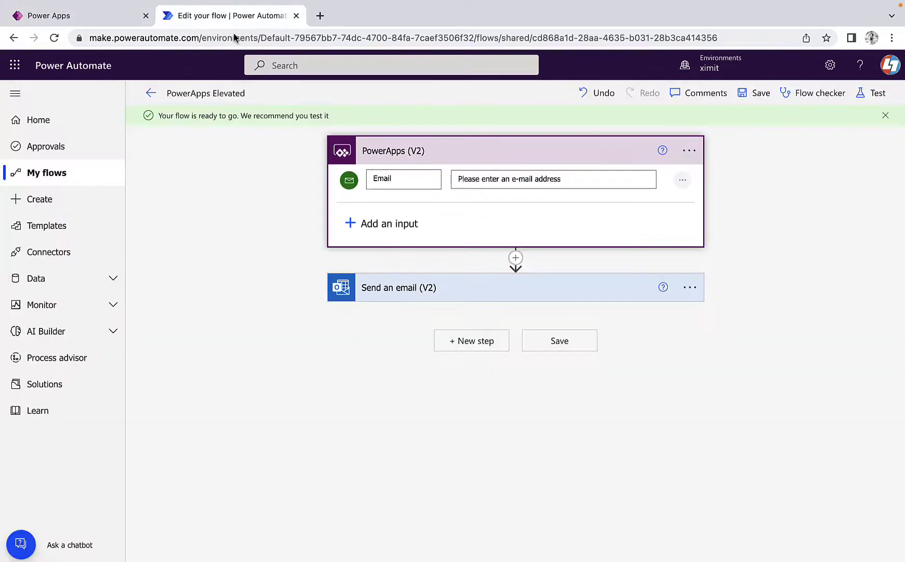
click(482, 288)
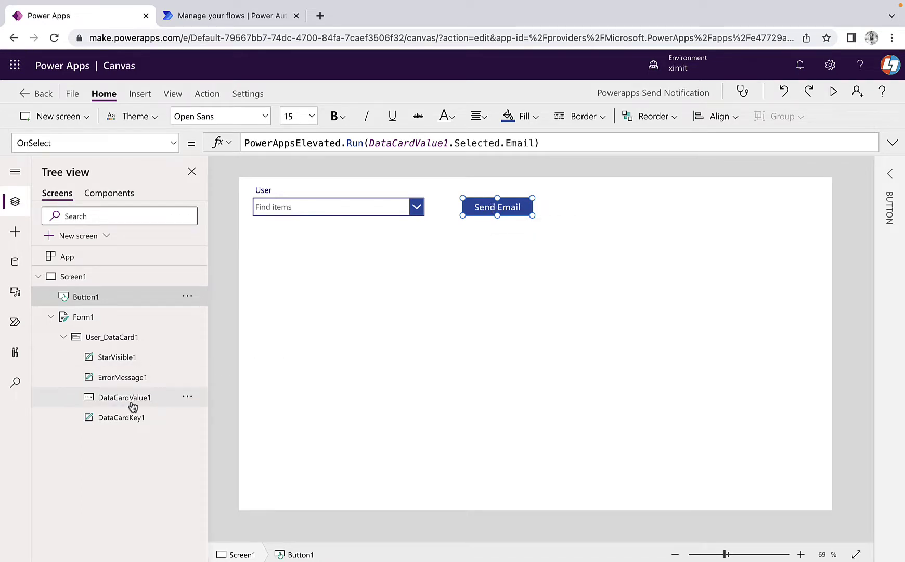
Step: Preview the app, pick the user found by searching 'mahe', and send them the email
click(229, 23)
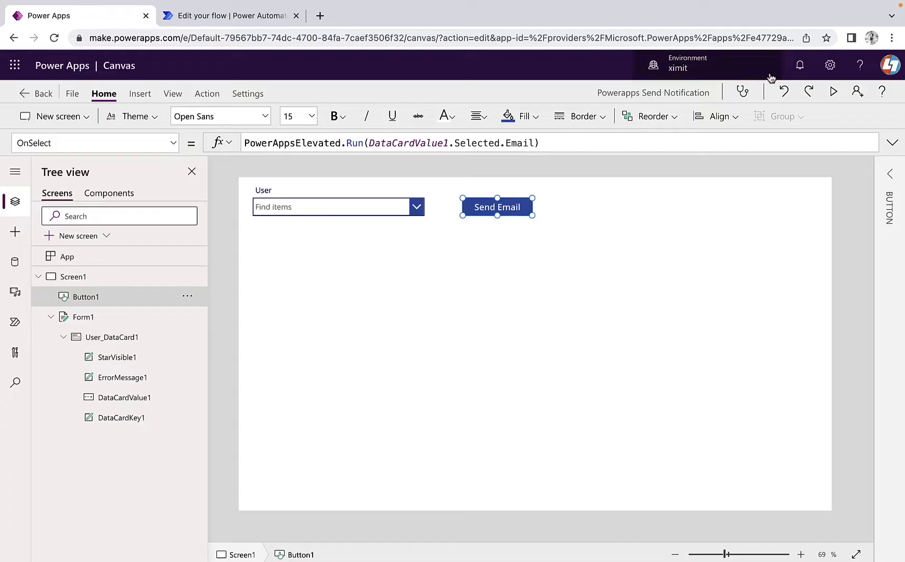
click(834, 92)
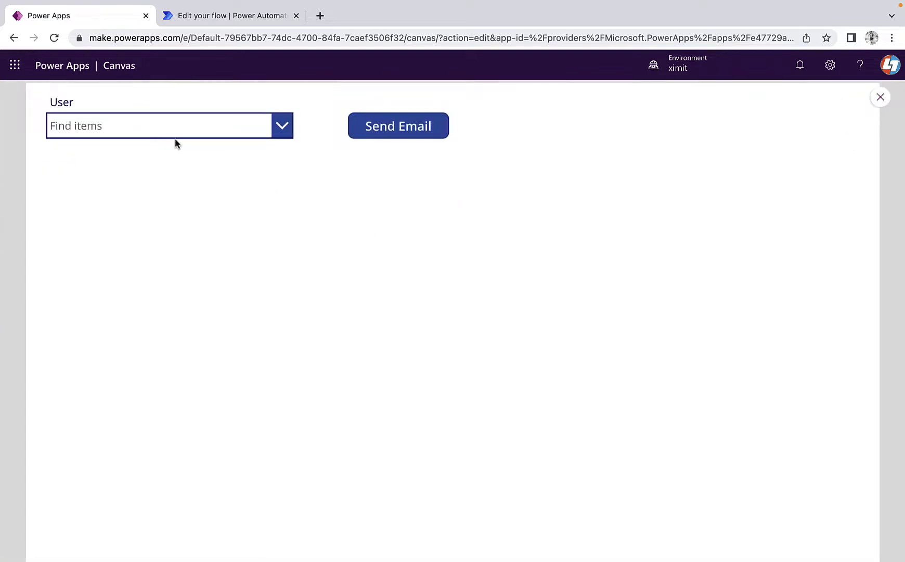
click(192, 129)
text(d)
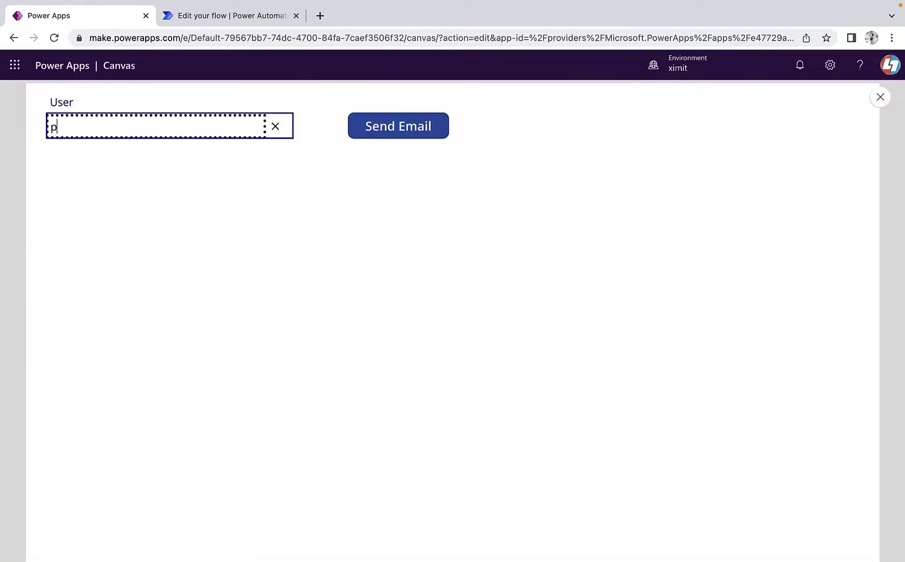
key(BackSpace)
text(mahe)
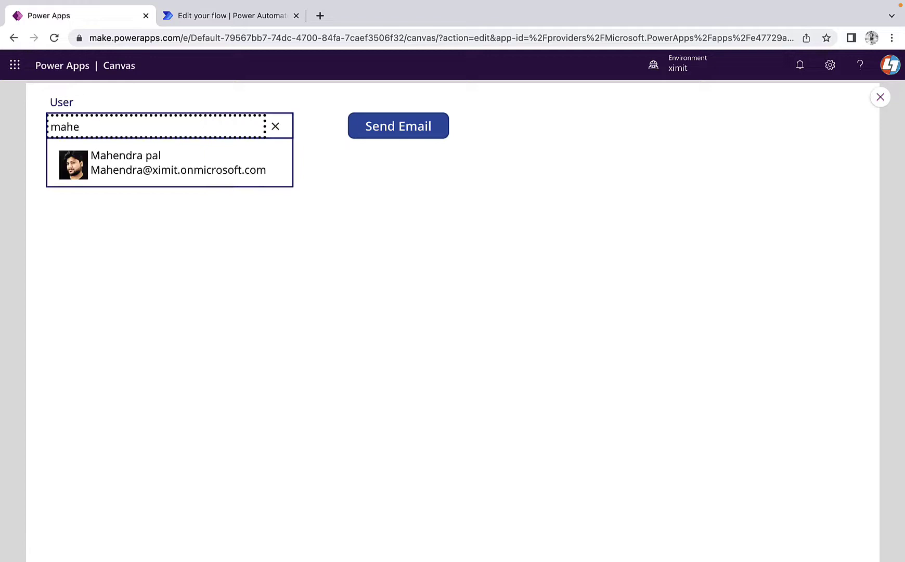
click(128, 176)
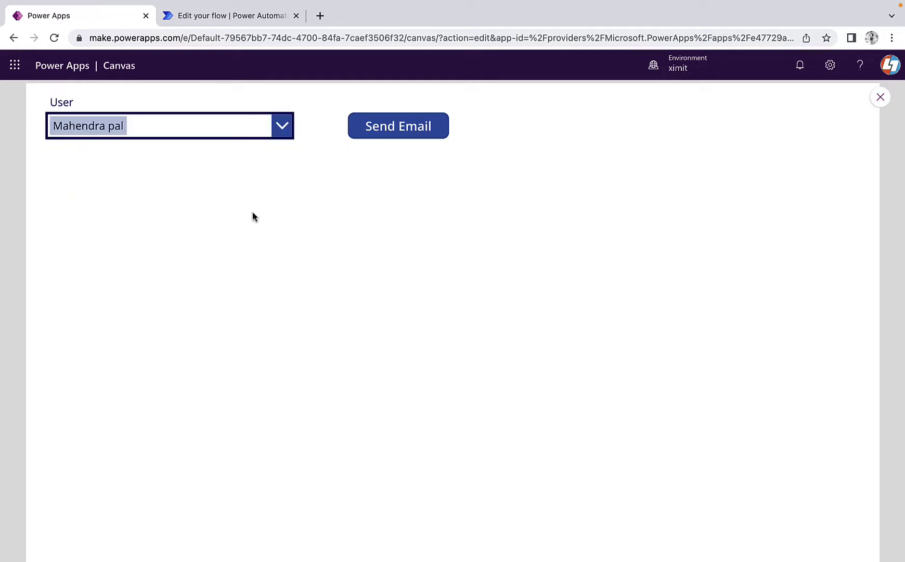
click(390, 138)
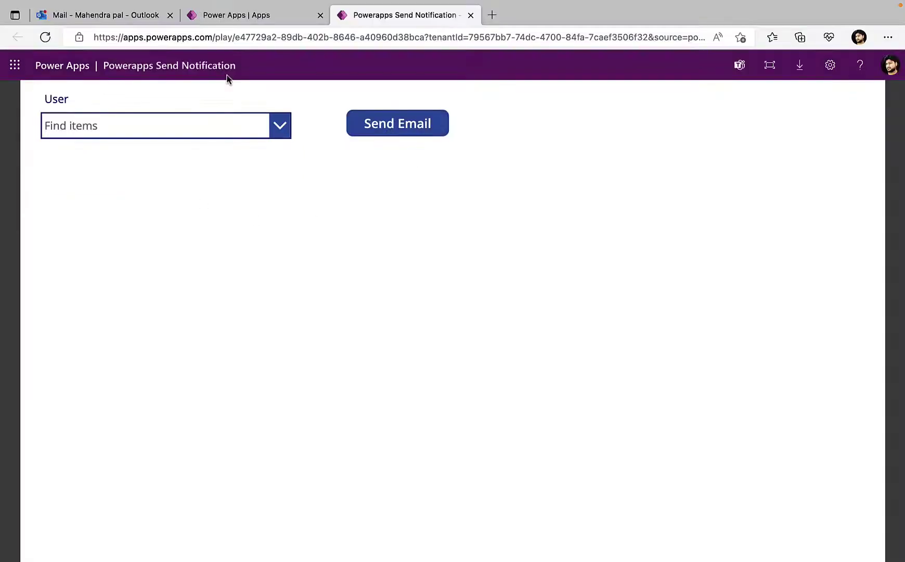
Step: Open the PowerApps Notification message at the top of the Outlook Inbox and check its sender
click(112, 18)
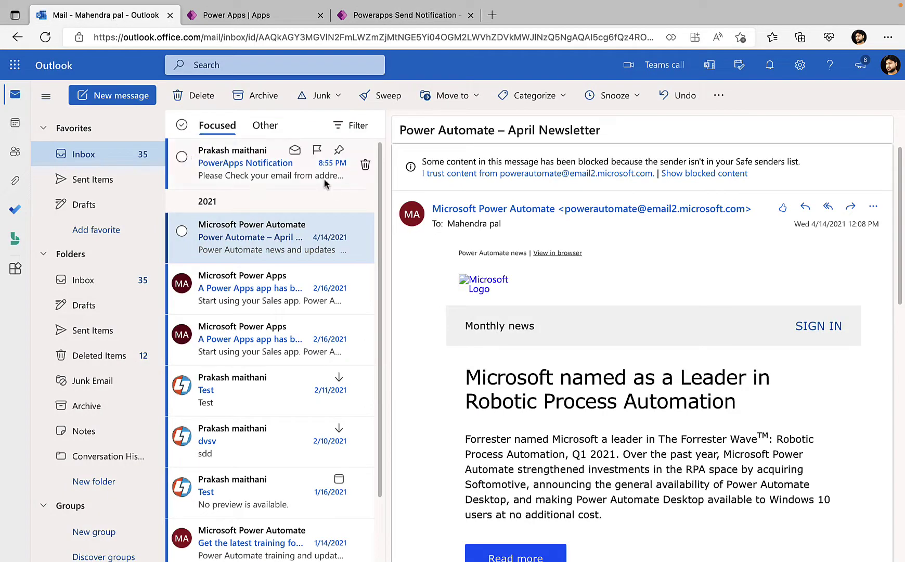
click(226, 166)
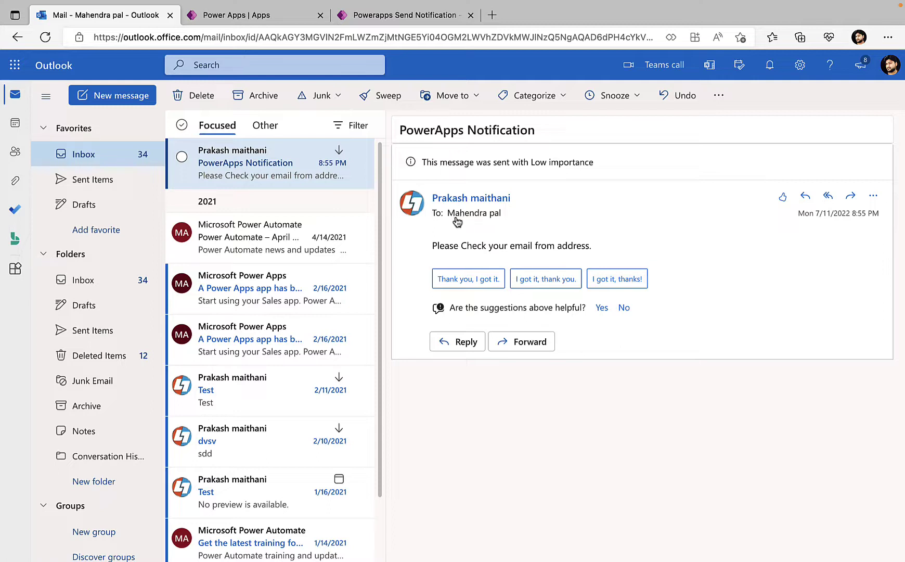
mouse_move(486, 221)
mouse_move(473, 203)
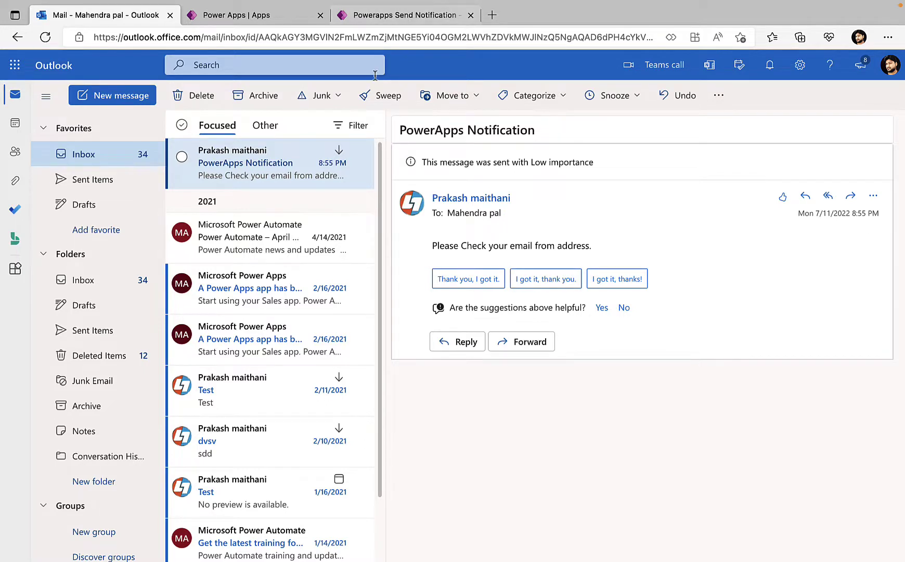
Step: In the running app, send the email to the user found by 'prak', then open it in Outlook
click(393, 18)
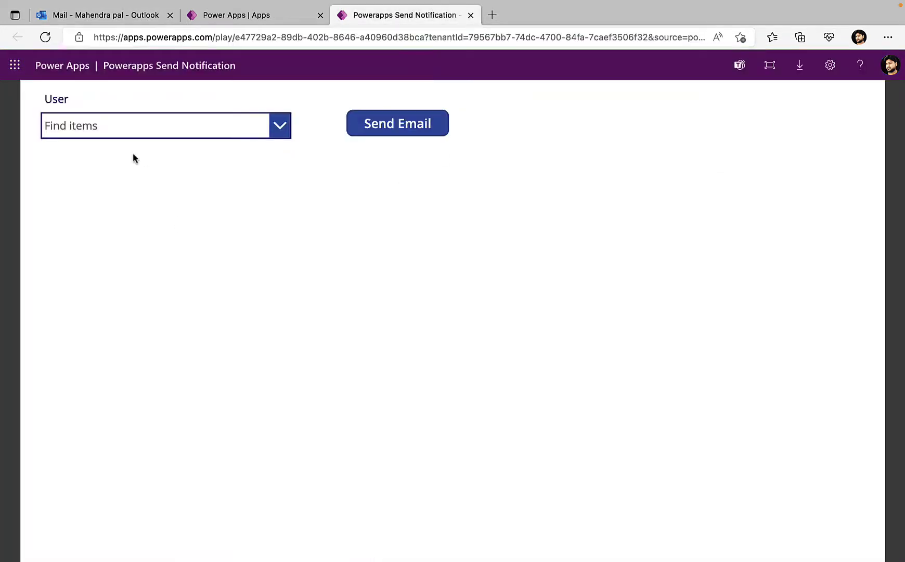
click(128, 127)
text(prak)
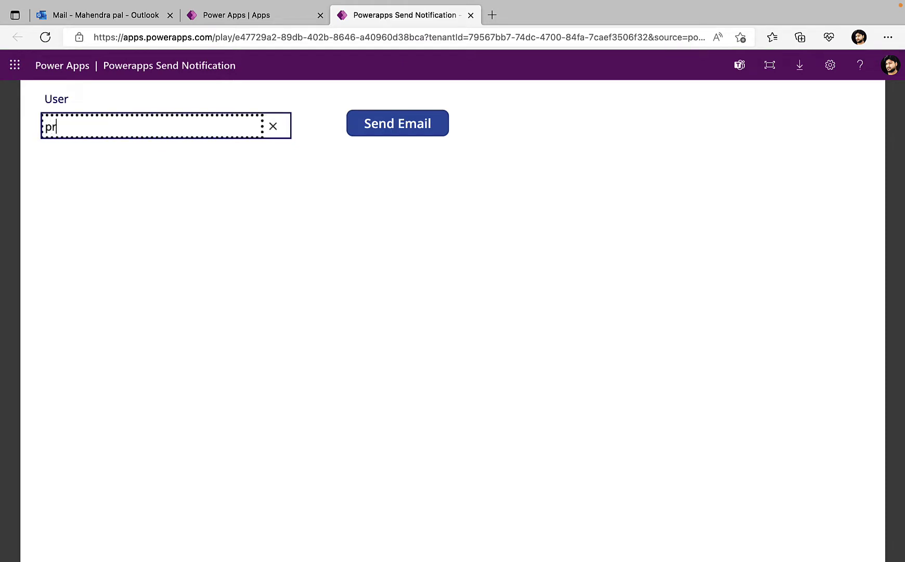
click(117, 175)
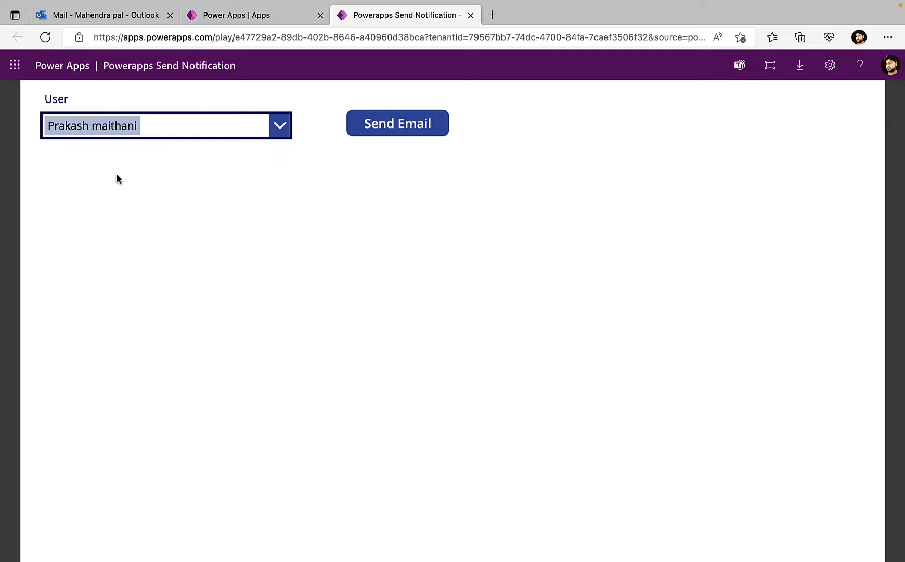
click(392, 130)
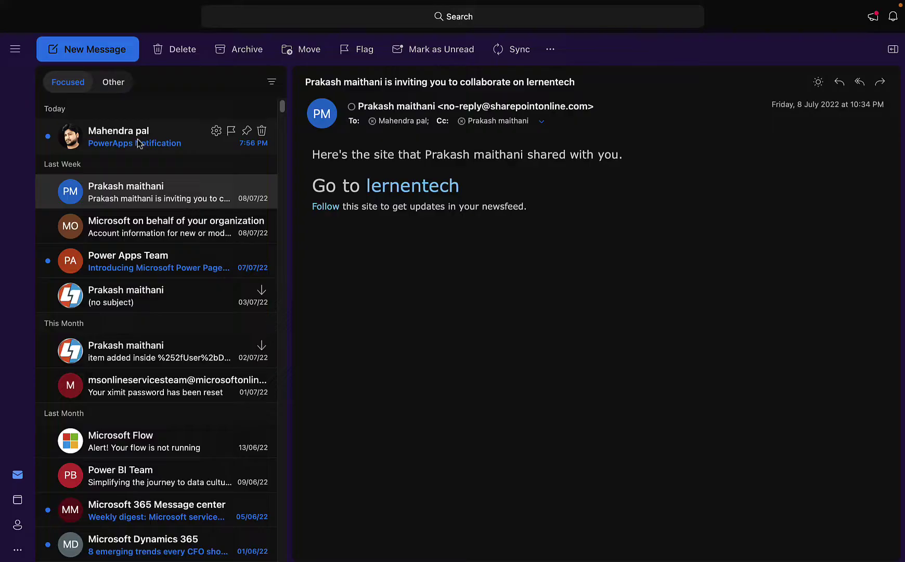
click(193, 137)
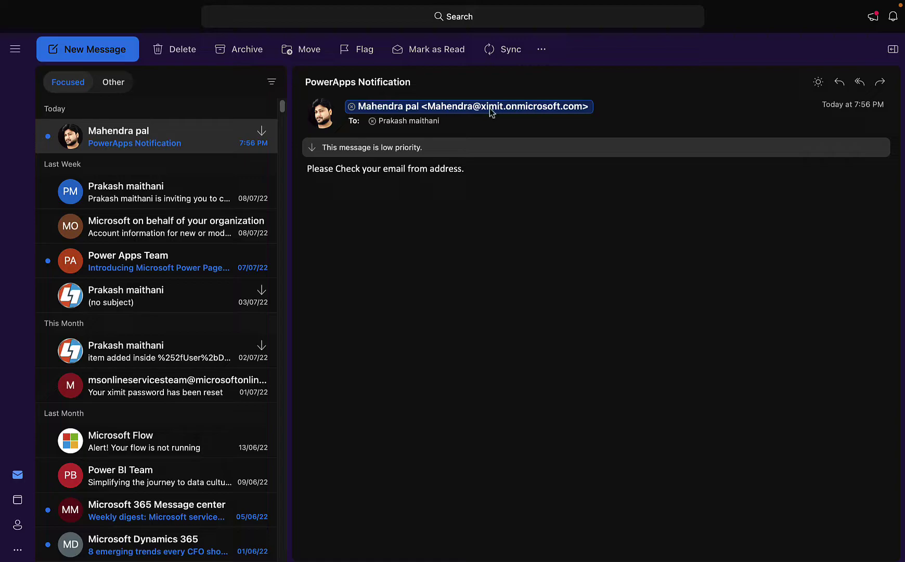
Step: Switch from Outlook to the PowerApps Elevated flow details page
key(super+Tab)
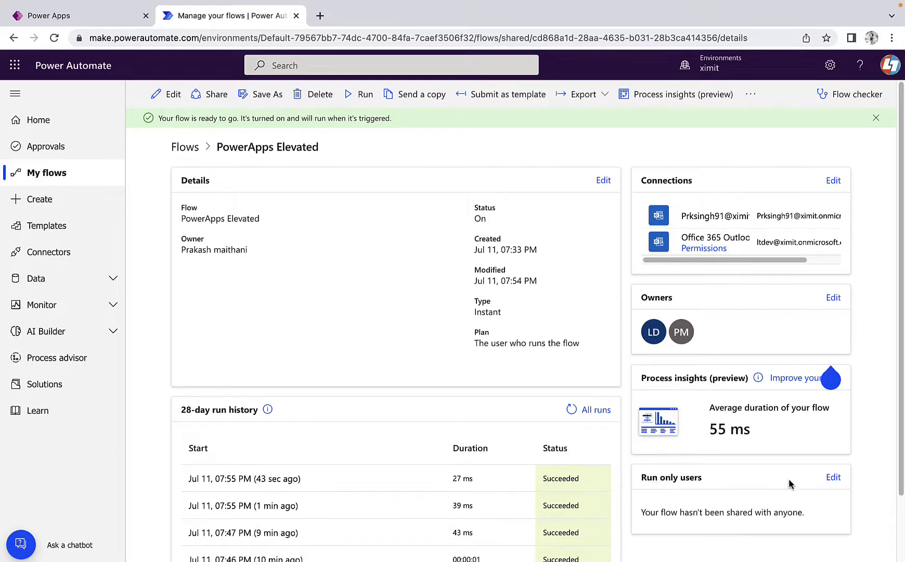
Step: Set run-only users' Office 365 Outlook connection to 'Use this connection (ltdev)' and save
click(833, 477)
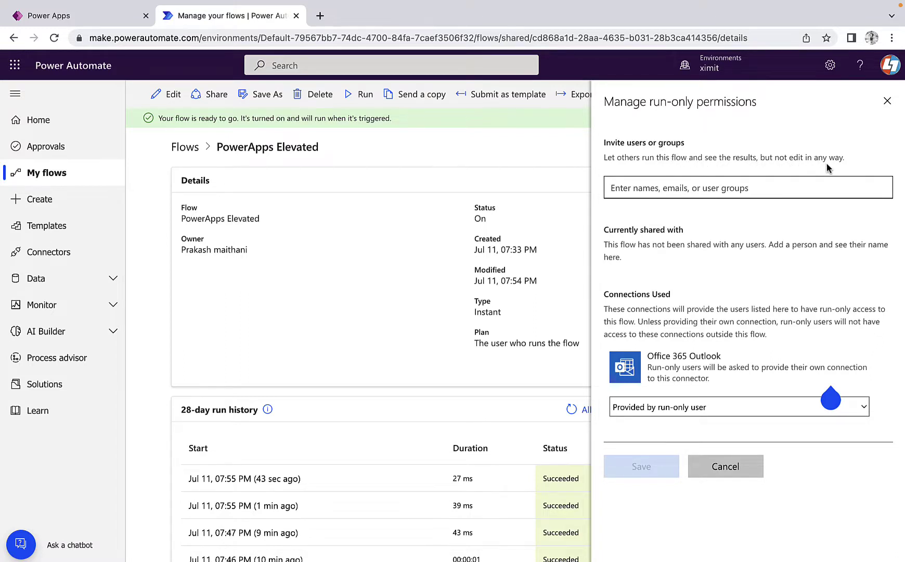
click(696, 189)
click(758, 407)
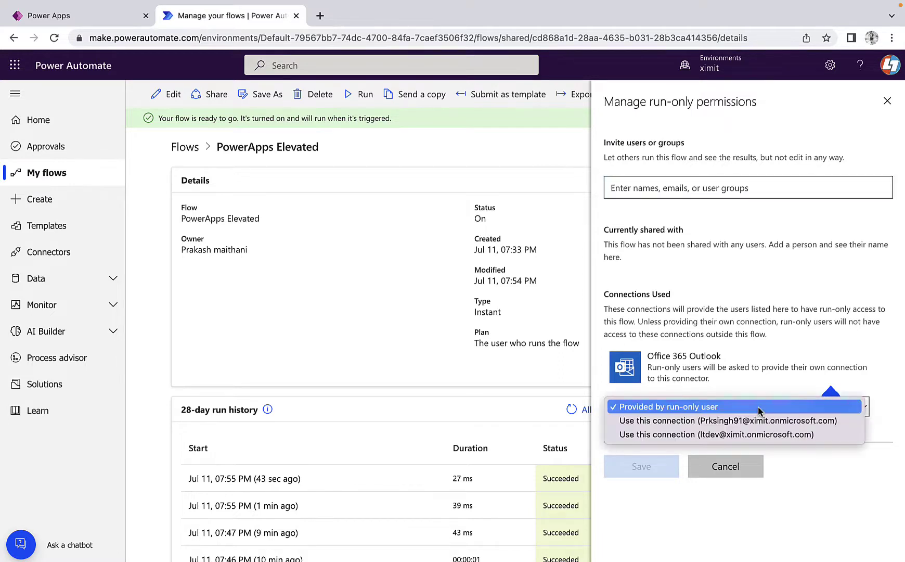
click(688, 437)
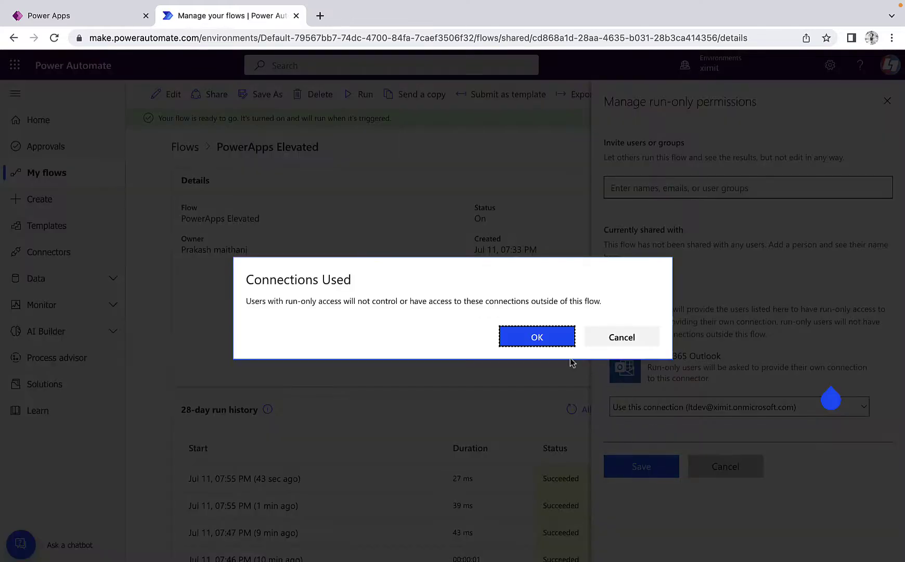
key(Return)
click(660, 466)
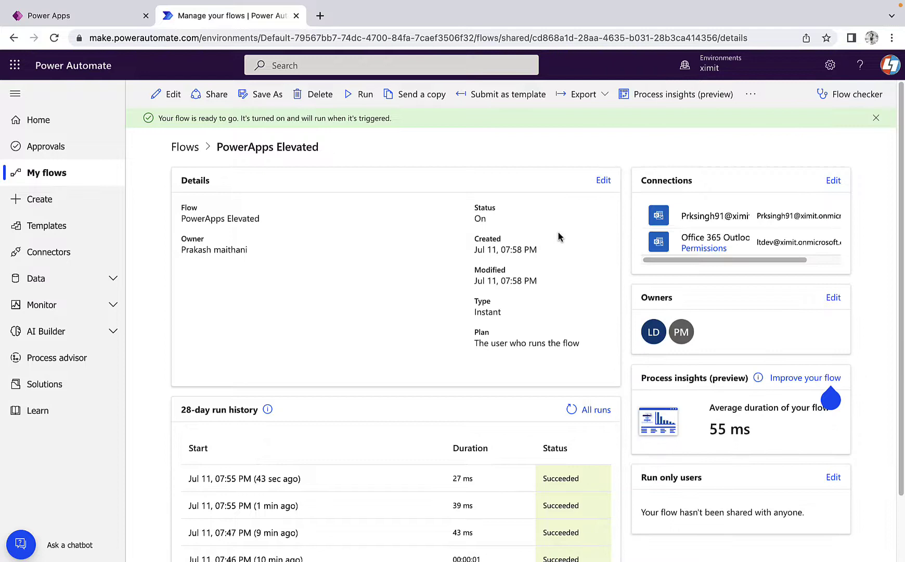
Step: Send the notification email again from the Power Apps app
click(106, 20)
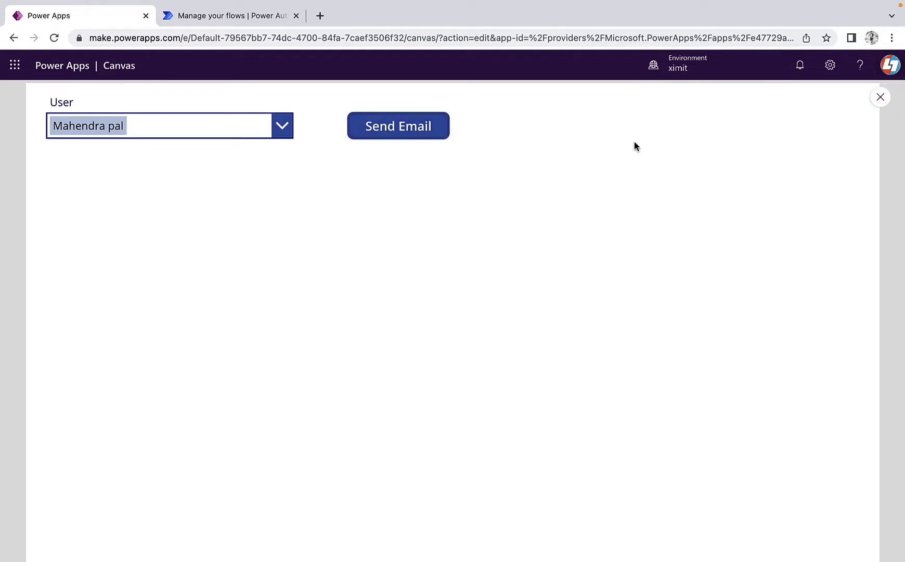
click(390, 135)
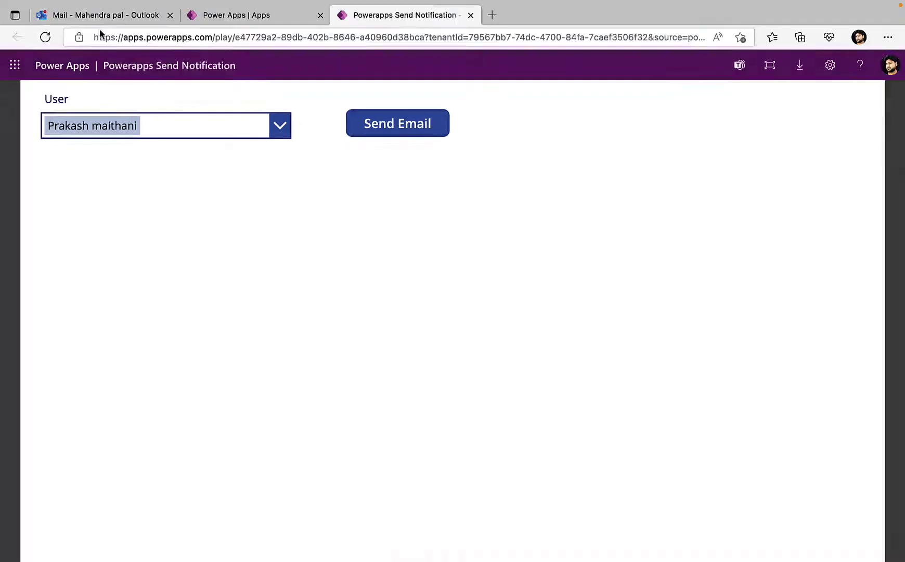
Step: Open the newest PowerApps Notification in Outlook and confirm it now comes from the service account
click(78, 19)
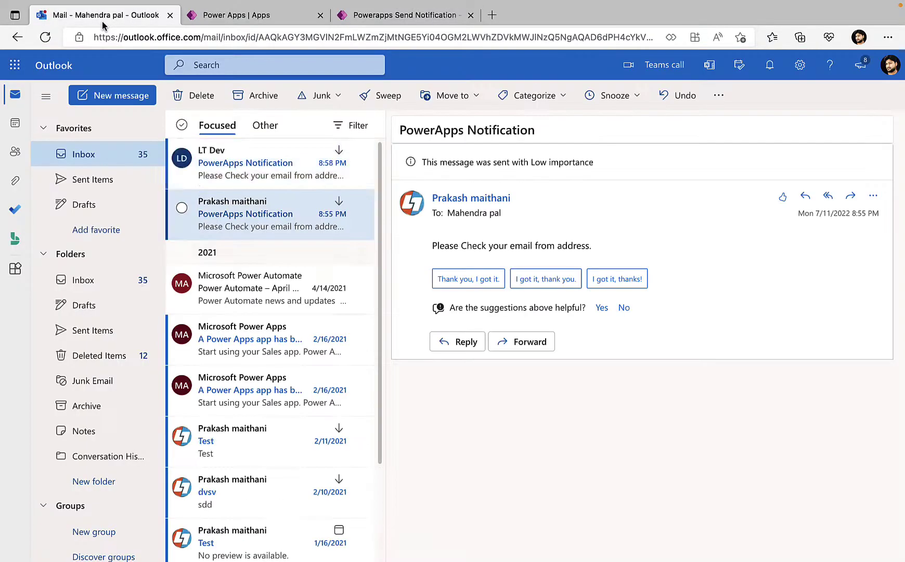
click(231, 165)
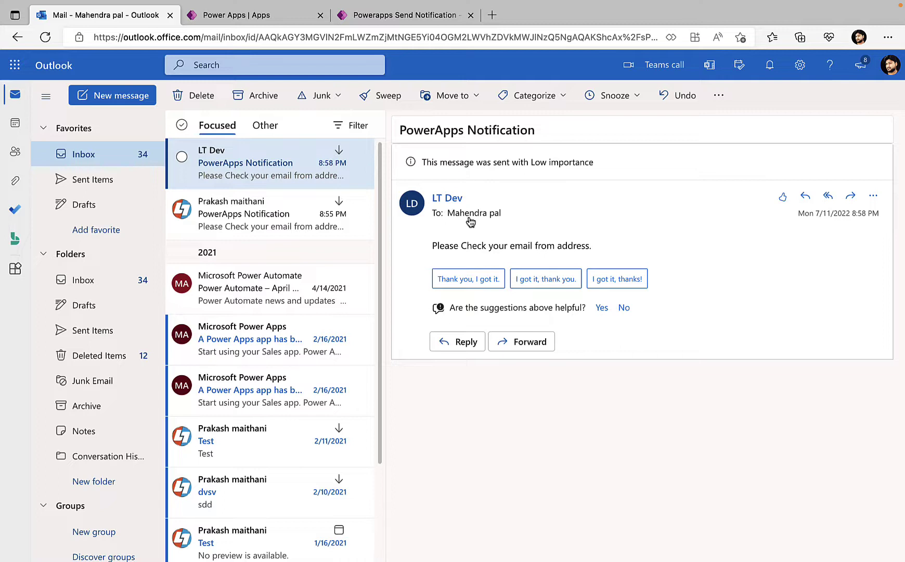
mouse_move(473, 218)
mouse_move(451, 202)
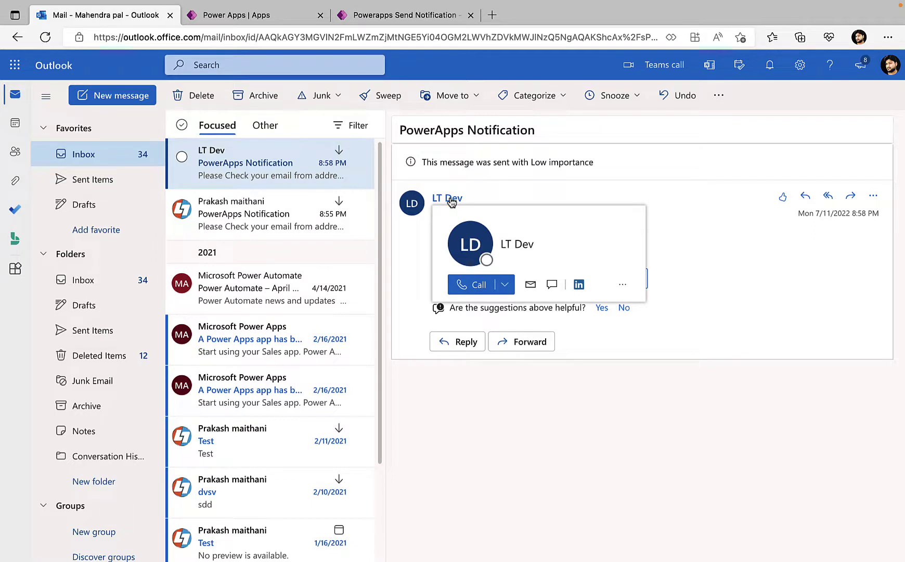
click(270, 15)
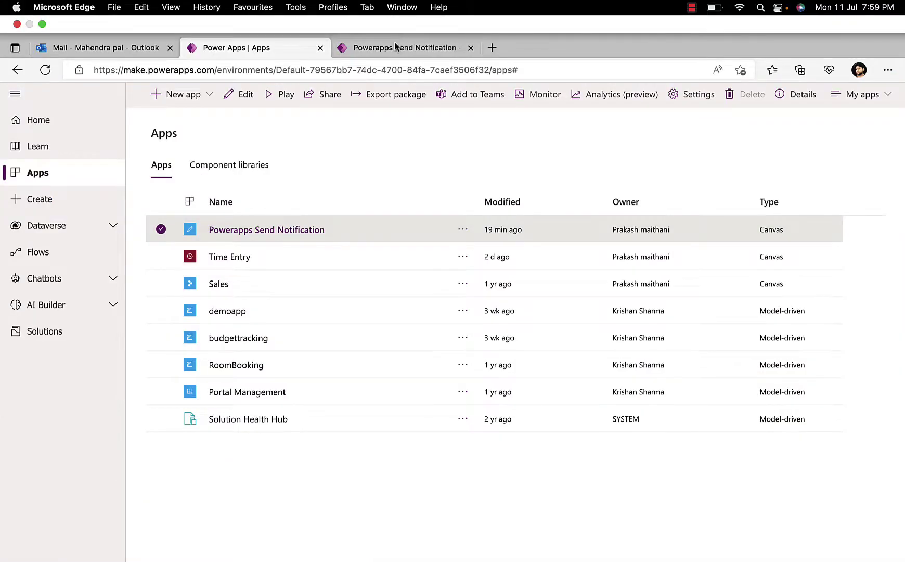
Step: Bring up the Powerapps Send Notification app and open the new LT Dev PowerApps Notification
click(395, 47)
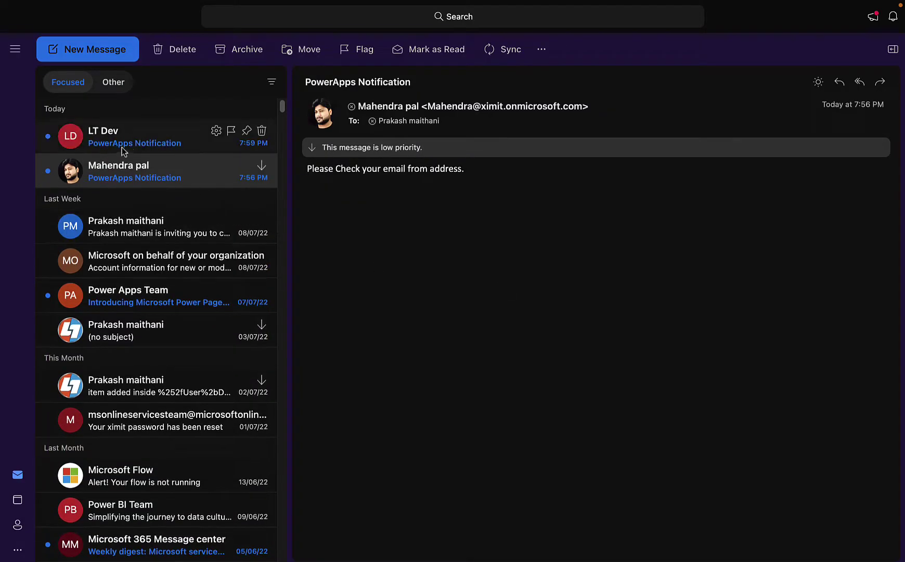
click(127, 145)
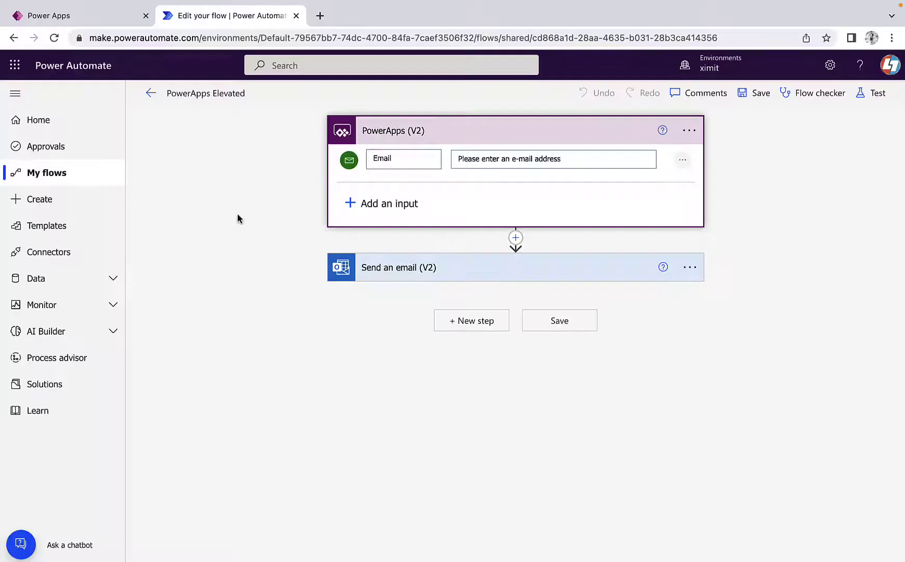
Step: Open Power Automate's Create page listing blank flow types and templates
click(71, 207)
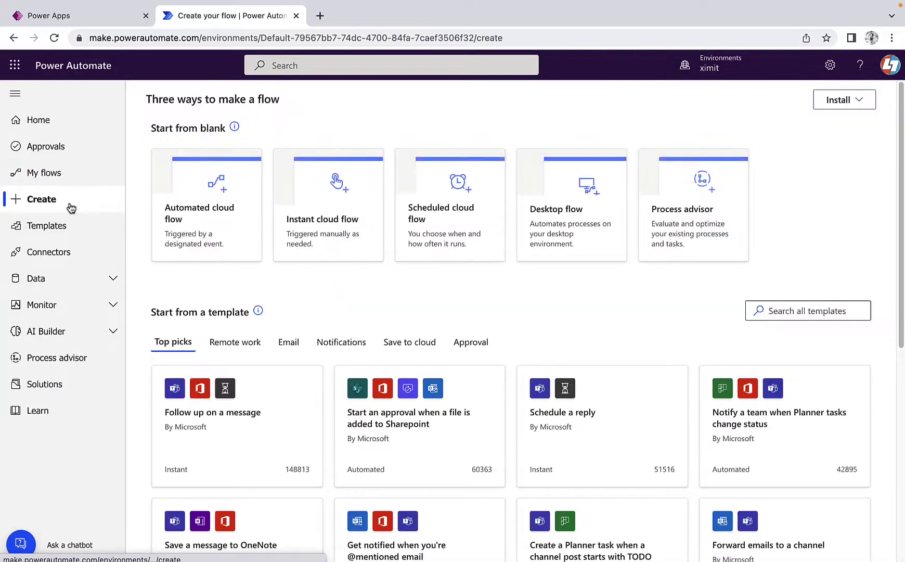